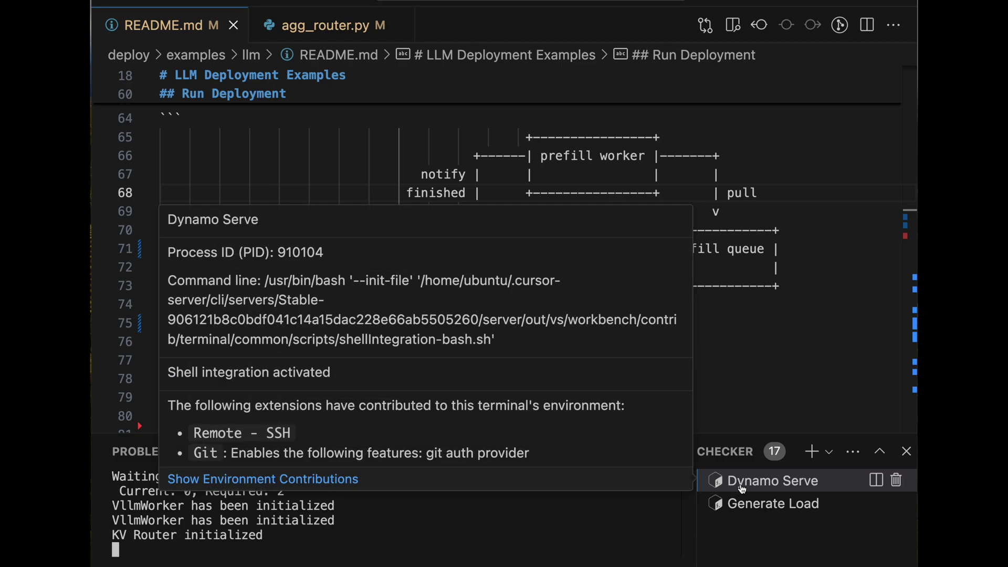
scroll(266, 216, down, 2)
scroll(267, 216, down, 2)
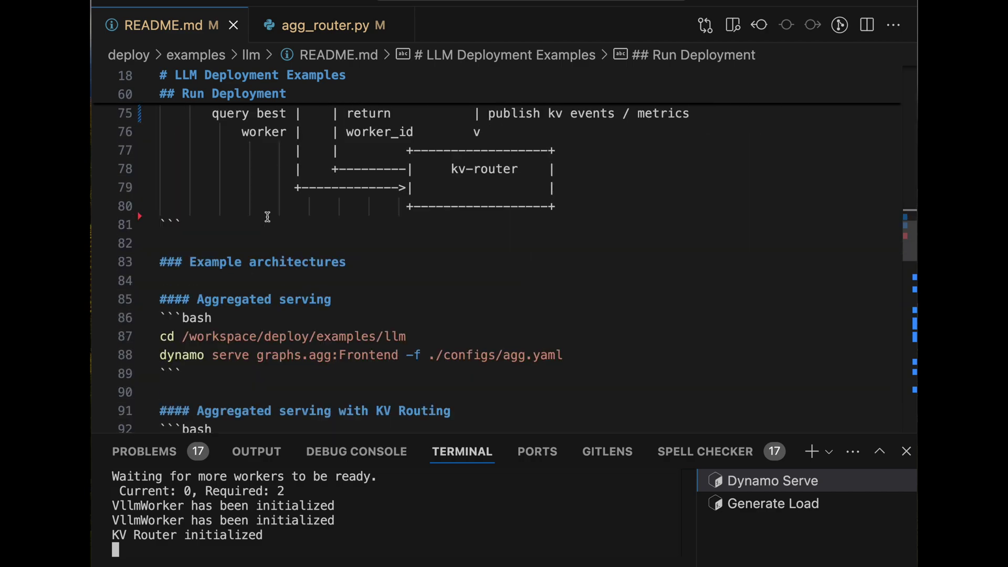
scroll(267, 216, down, 4)
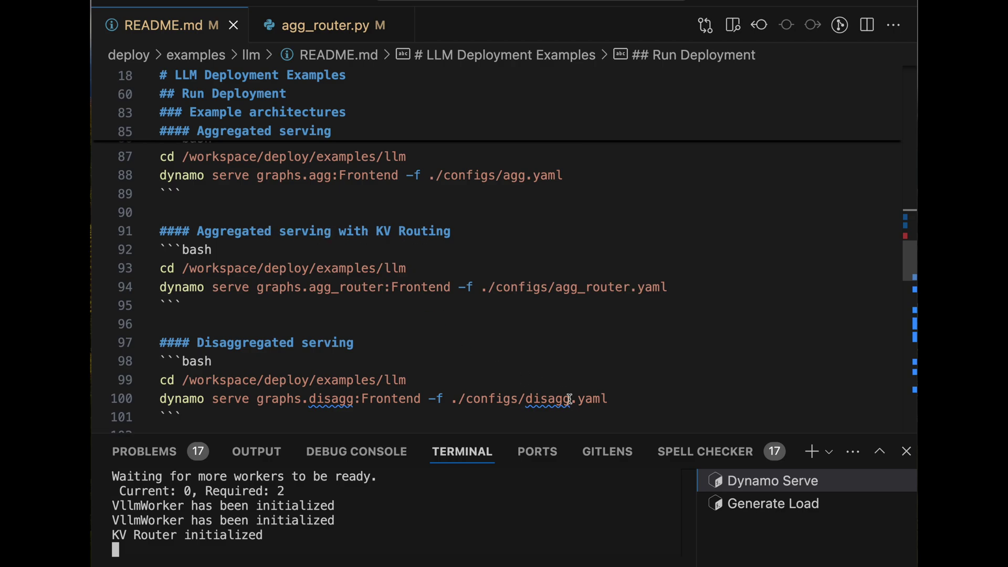
scroll(367, 237, up, 1)
scroll(366, 236, up, 1)
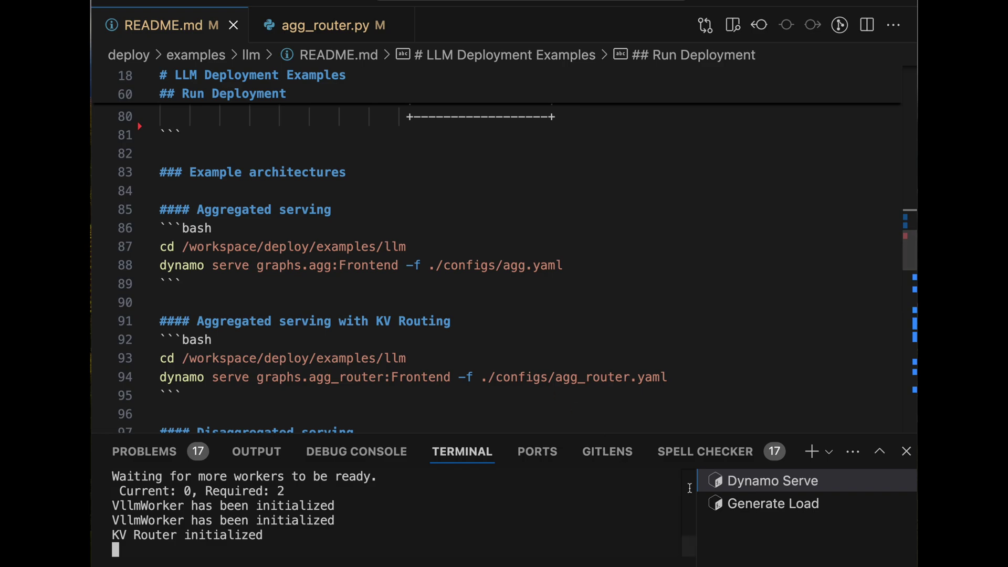
Step: Open agg_router.py to view its router imports and component link chain
click(315, 28)
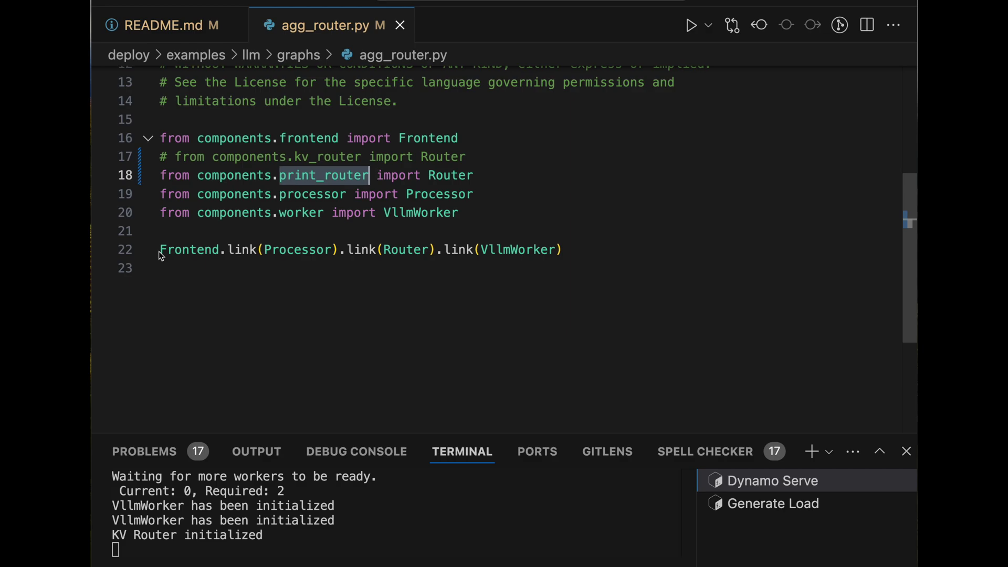
Step: Highlight the Frontend-to-Processor link on line 22 and the print_router import on line 18
drag(160, 251, 327, 253)
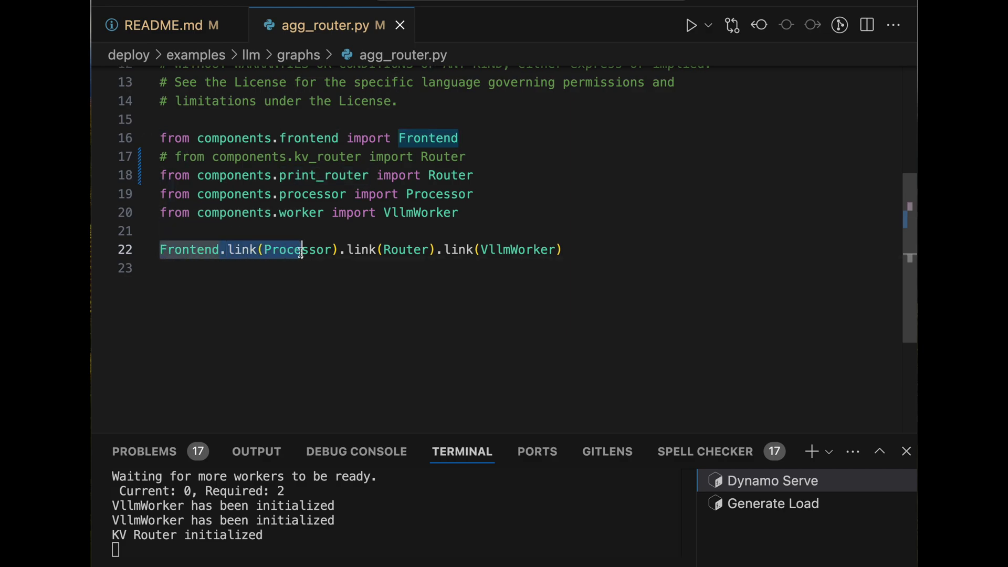
click(212, 267)
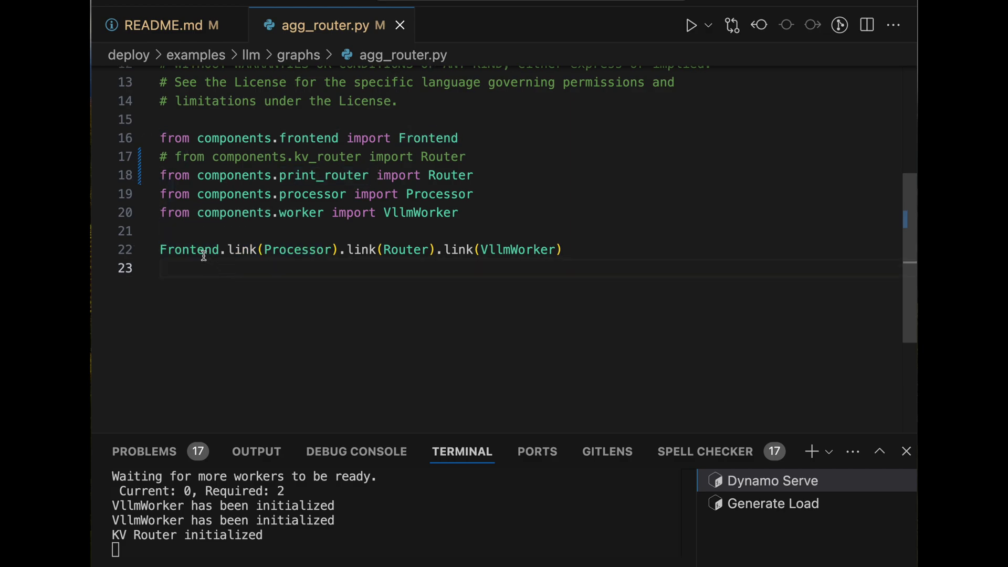
click(200, 252)
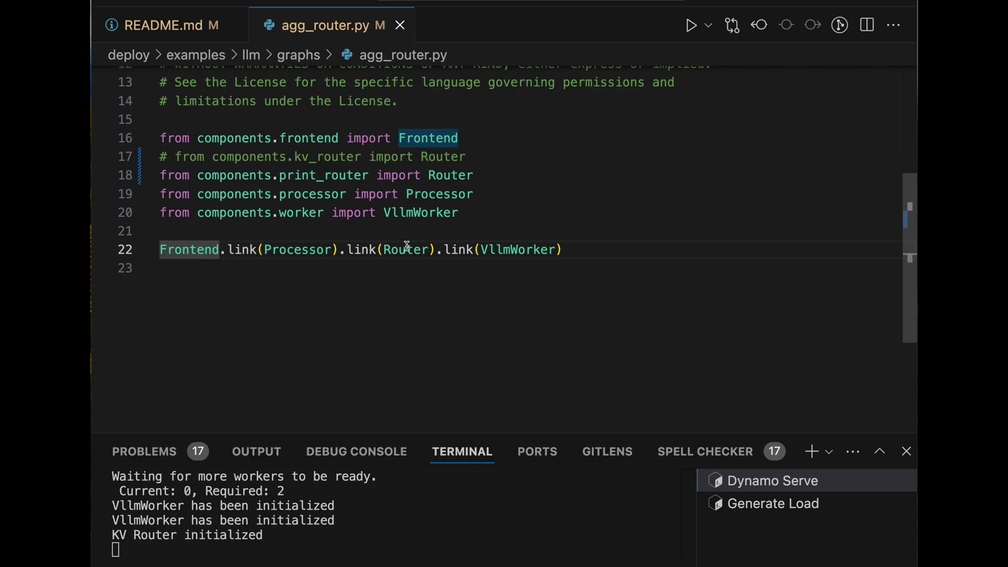
drag(473, 175, 162, 178)
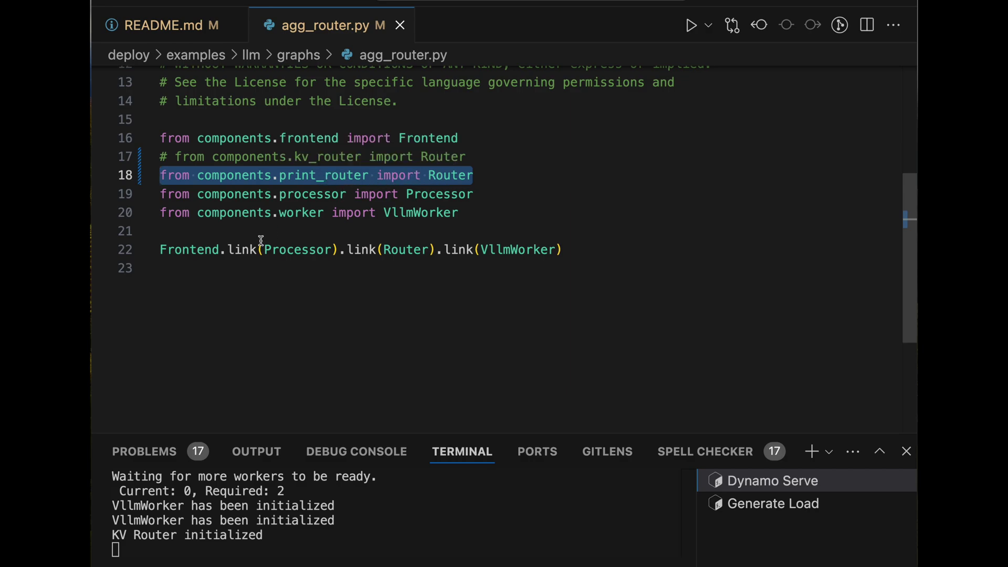
Step: Clear the Generate Load shell and rerun bash generate_load.sh to start sending requests
click(740, 501)
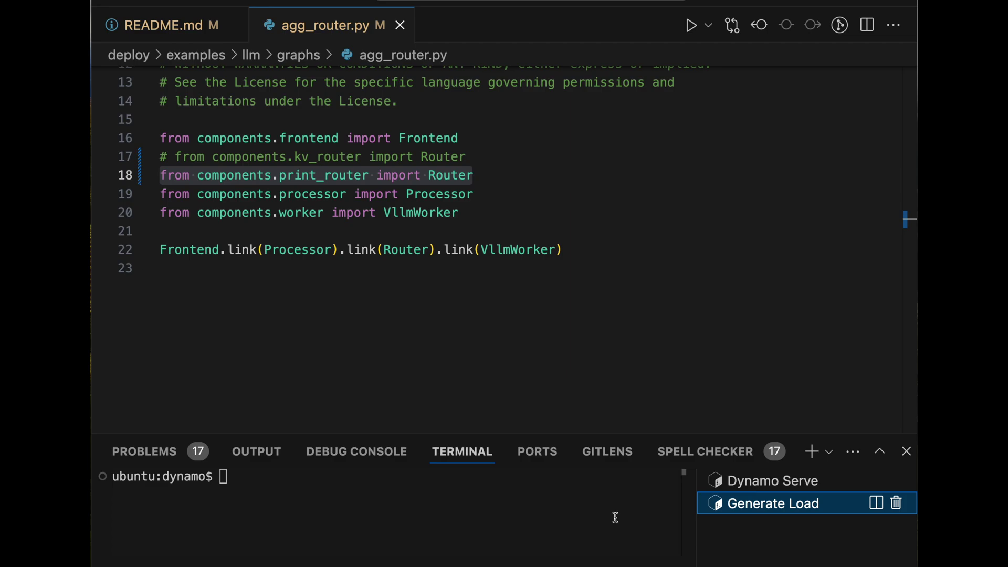
text(clear)
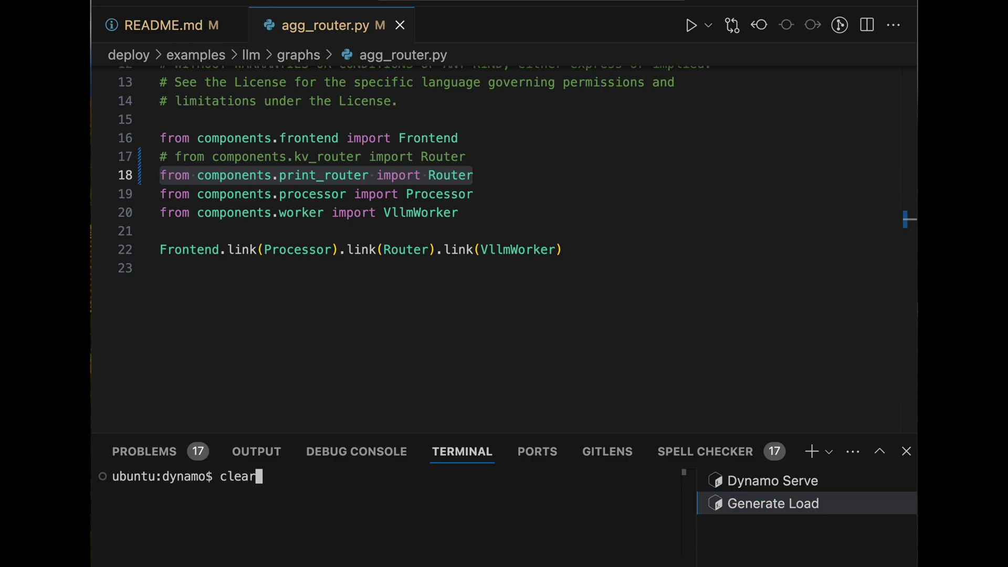
key(Return)
key(Up)
key(Up)
key(Return)
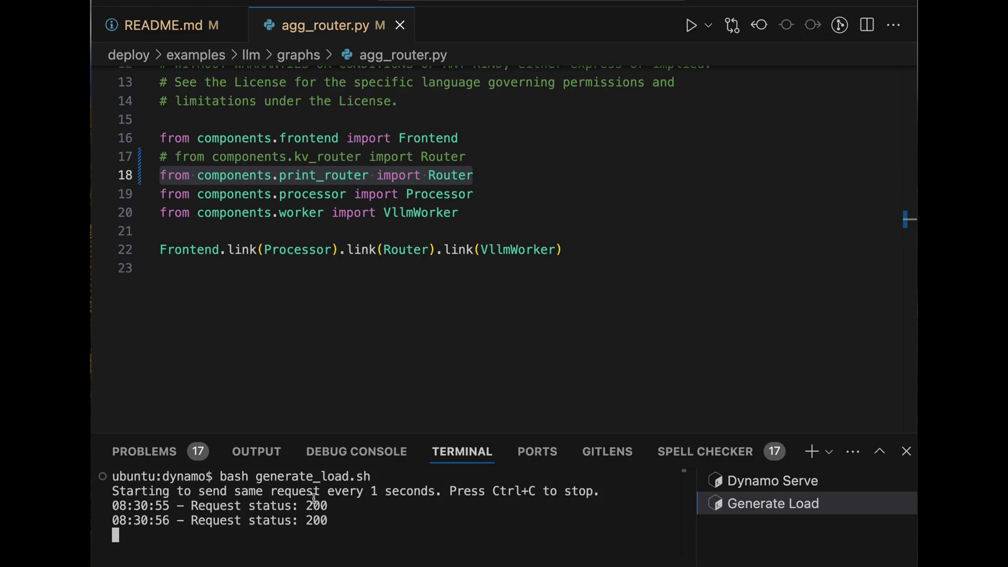
Step: Return to Dynamo Serve and enlarge the terminal to read worker scores and cache hit rates
click(750, 482)
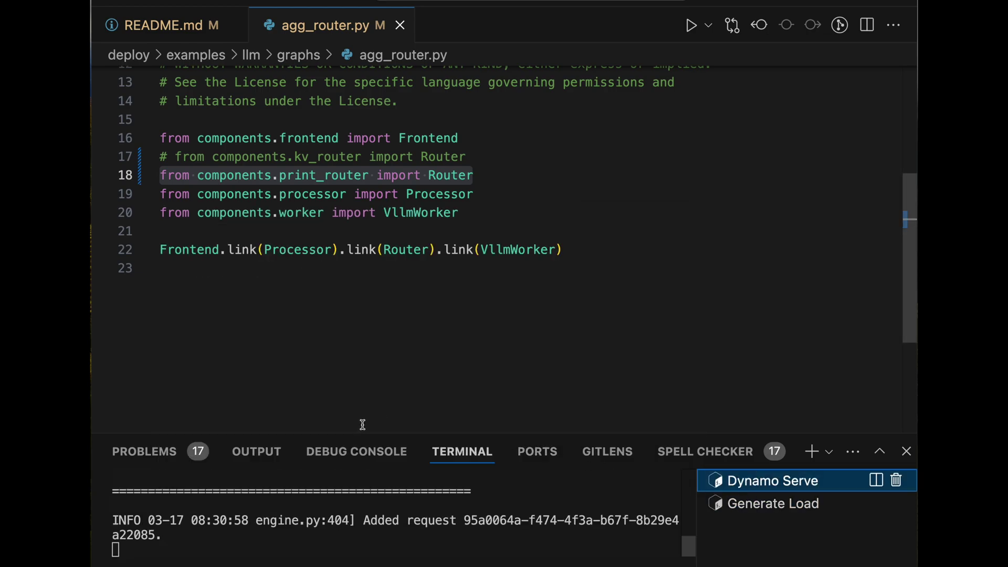
drag(363, 432, 350, 89)
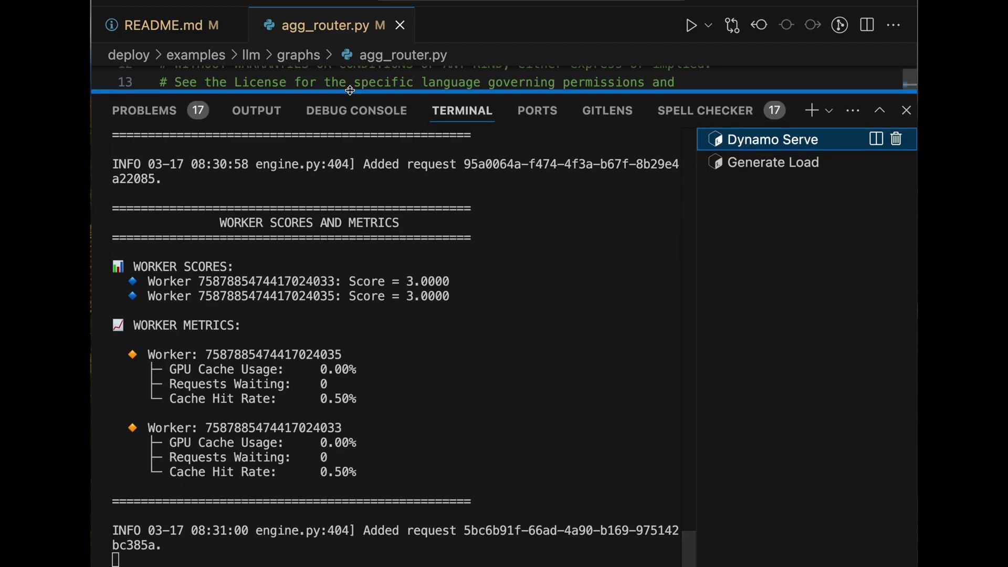